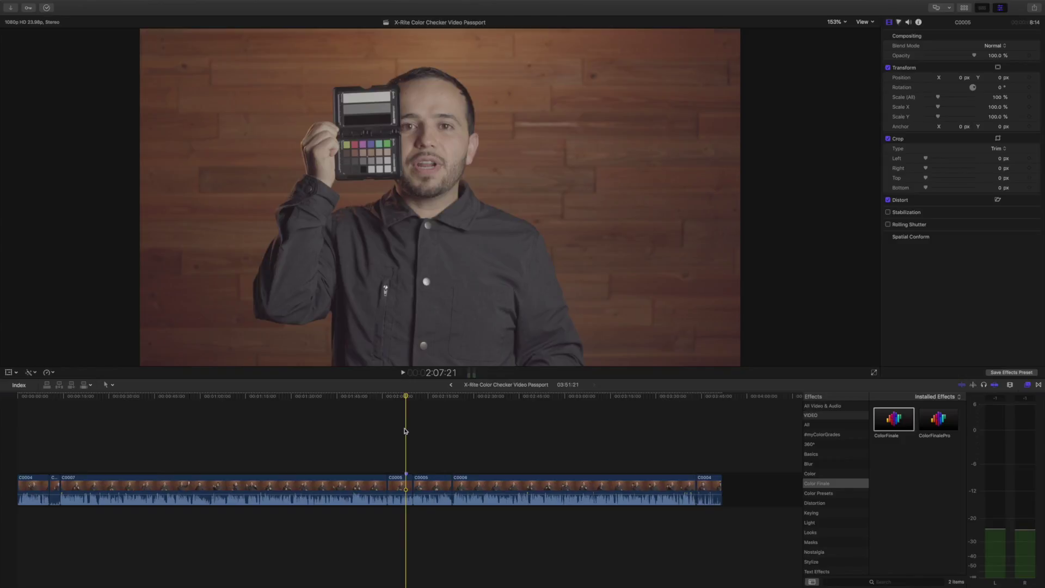
Place a CGC Tools Adjustment Layer on the timeline above clip C0005 at 2:07:21.
key(alt+super+1)
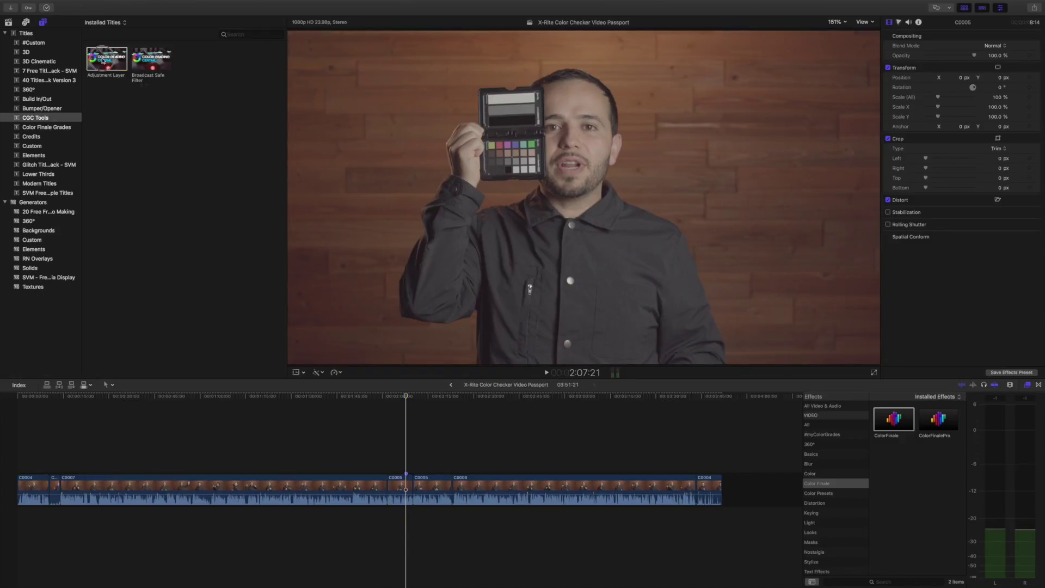
drag(104, 61, 404, 464)
key(ctrl+super+1)
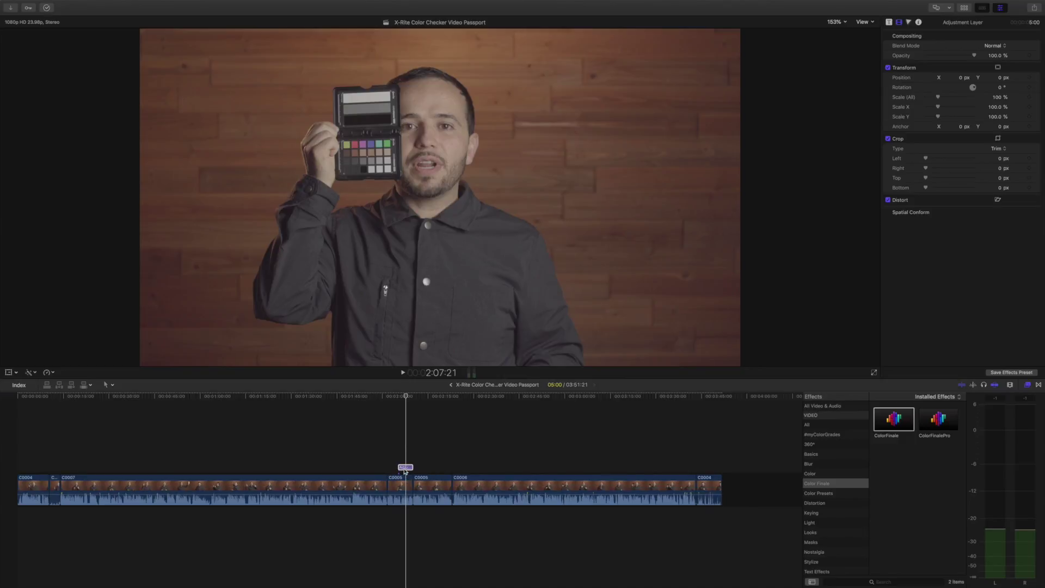
Apply ColorFinale to the adjustment layer and enable the ColorChecker Passport Video chart grid.
drag(715, 136, 927, 38)
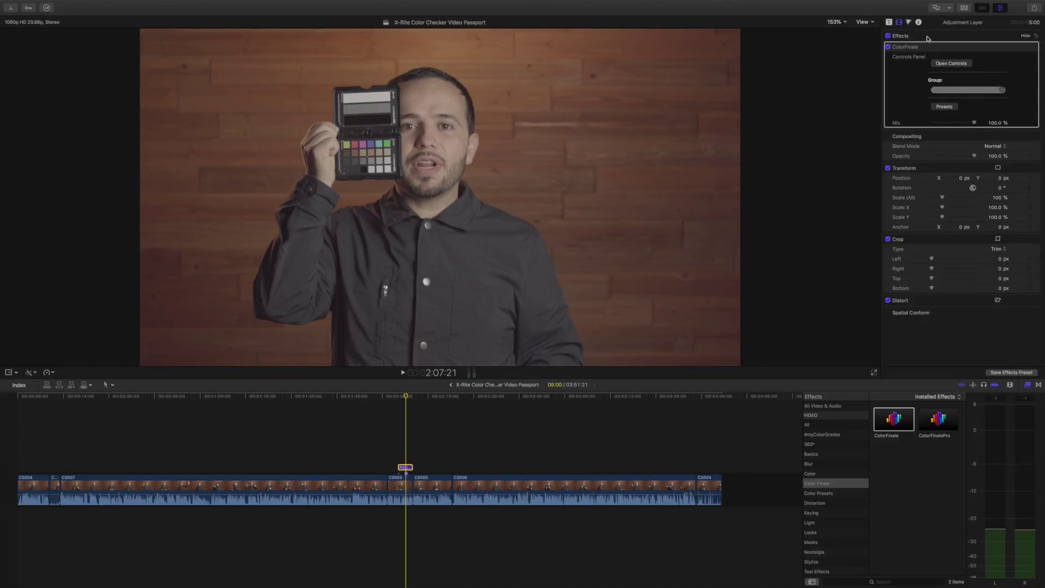
click(951, 63)
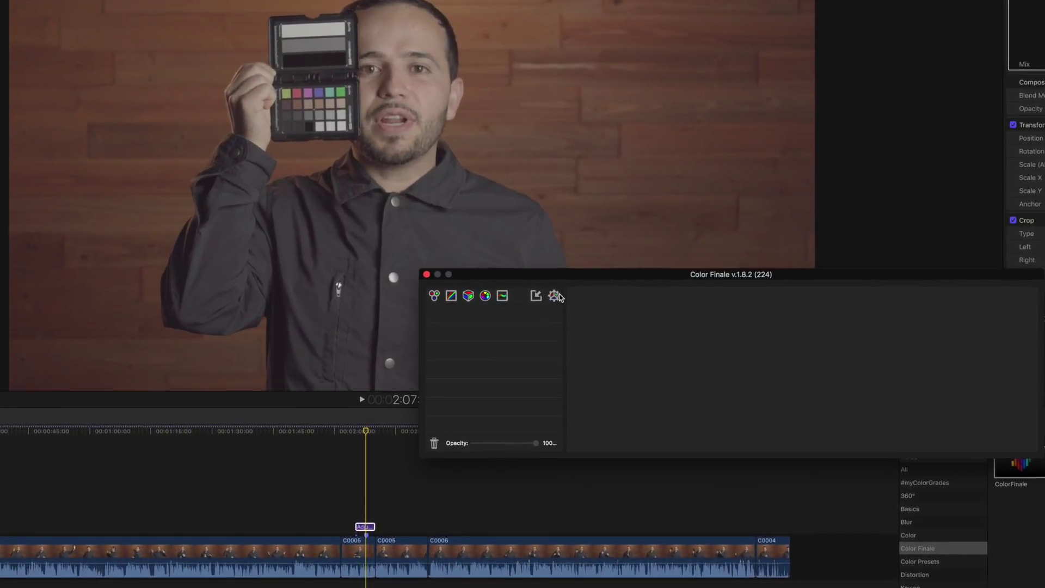
click(554, 295)
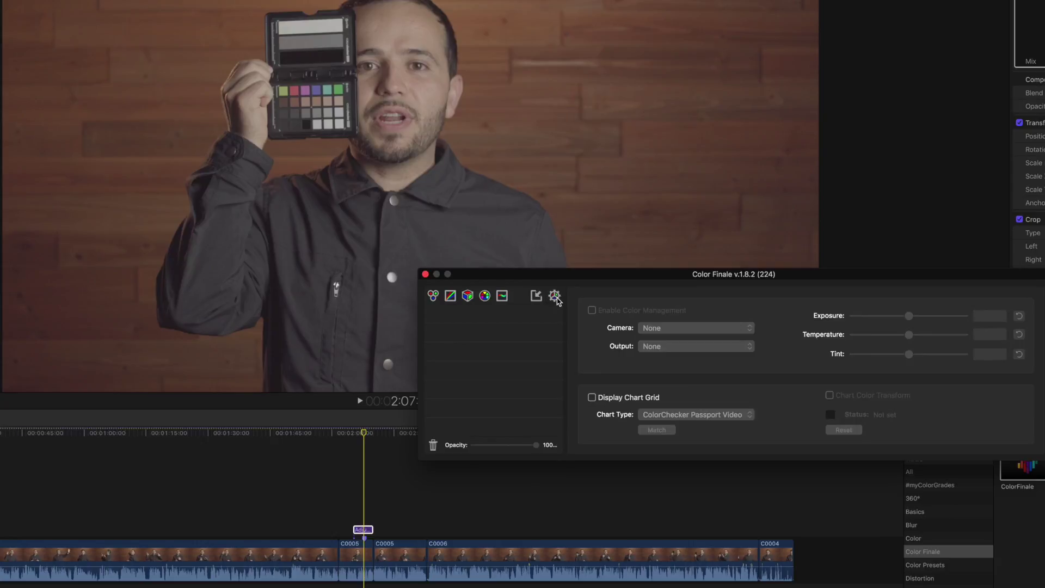
click(592, 397)
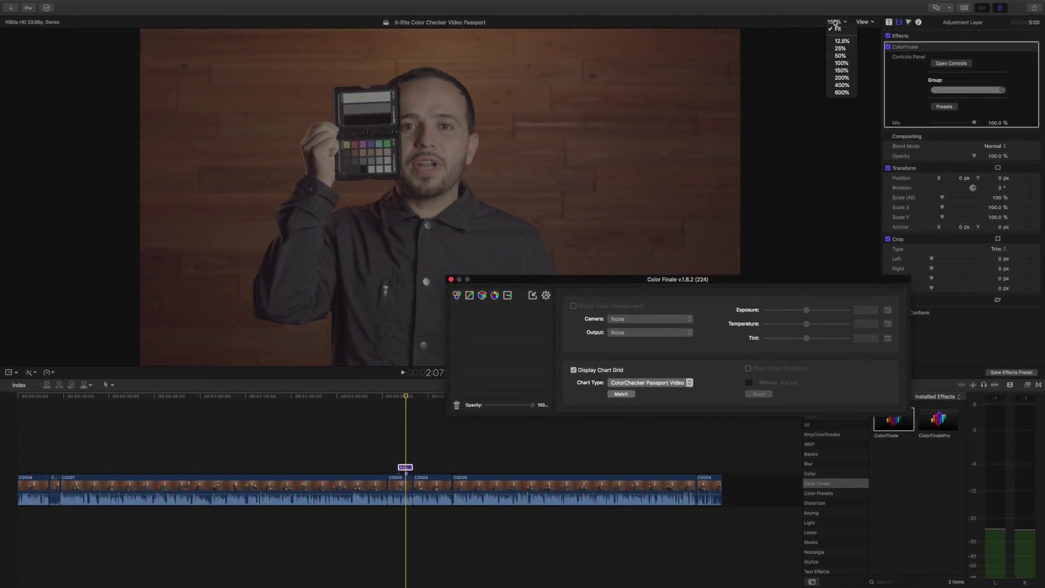
click(841, 86)
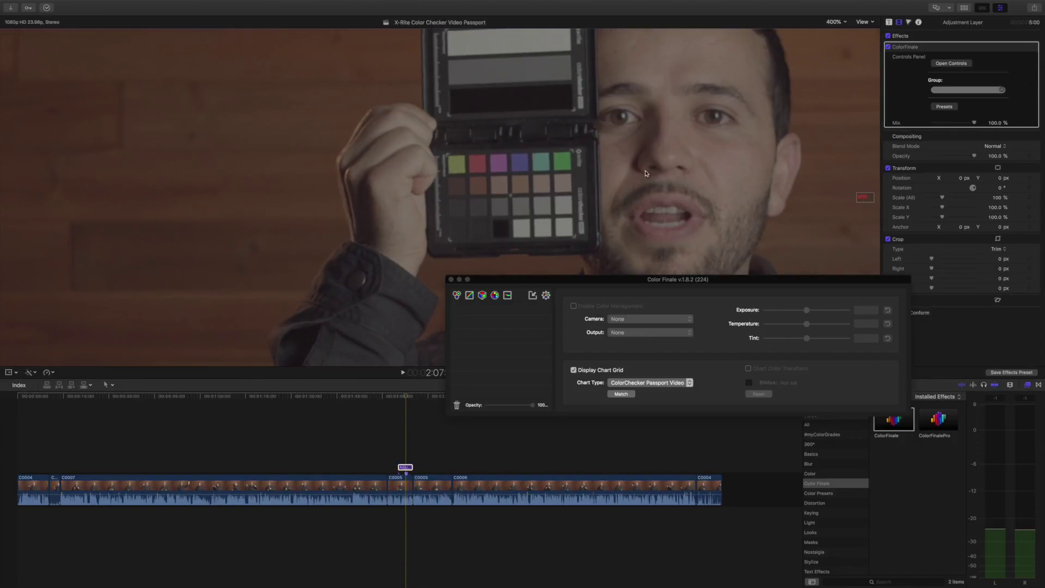
Fit the chart grid to the ColorChecker's corners and match the footage colours to the chart.
click(448, 157)
click(573, 152)
click(448, 240)
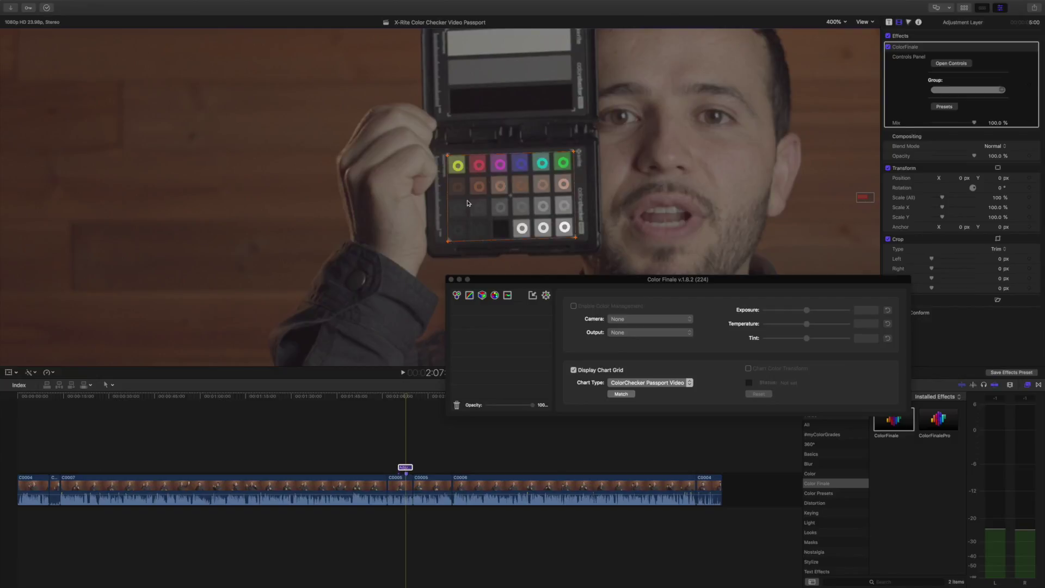
drag(449, 158, 446, 154)
drag(573, 154, 574, 153)
click(626, 397)
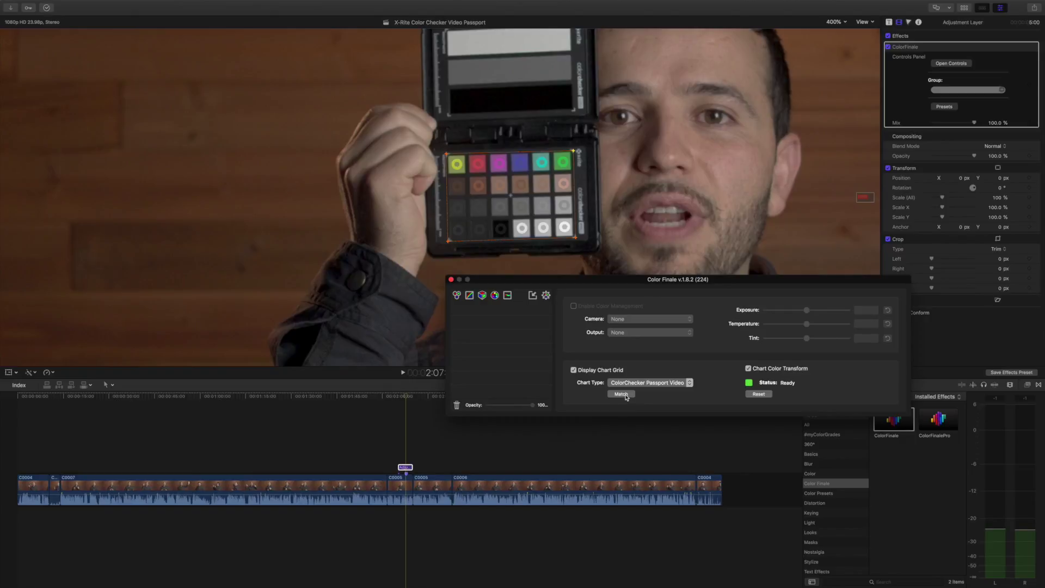
click(457, 295)
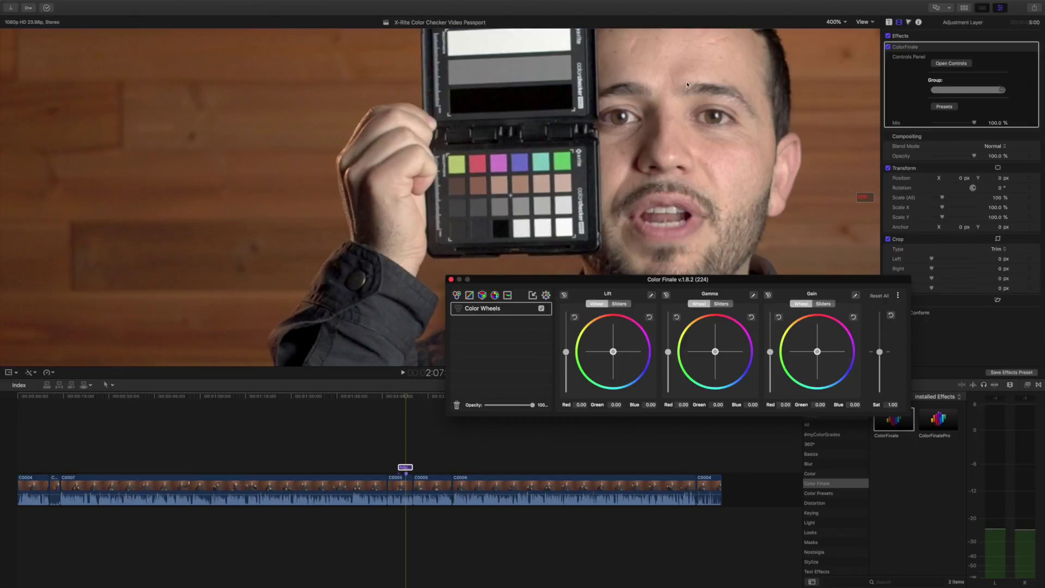
Fit the frame in the viewer, set gain -0.07 and gamma -0.02, and show the vectorscope.
click(836, 22)
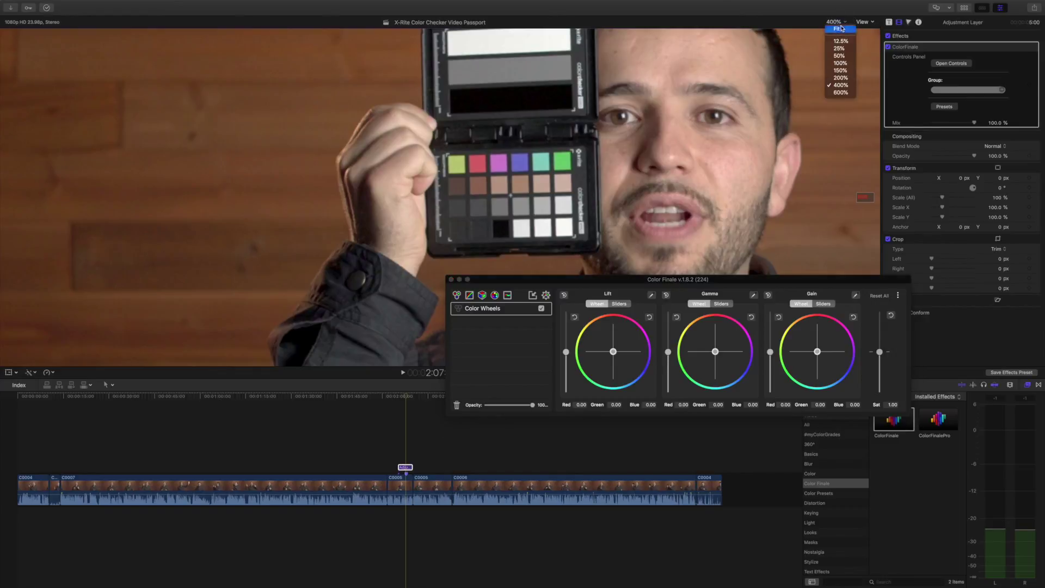
click(843, 28)
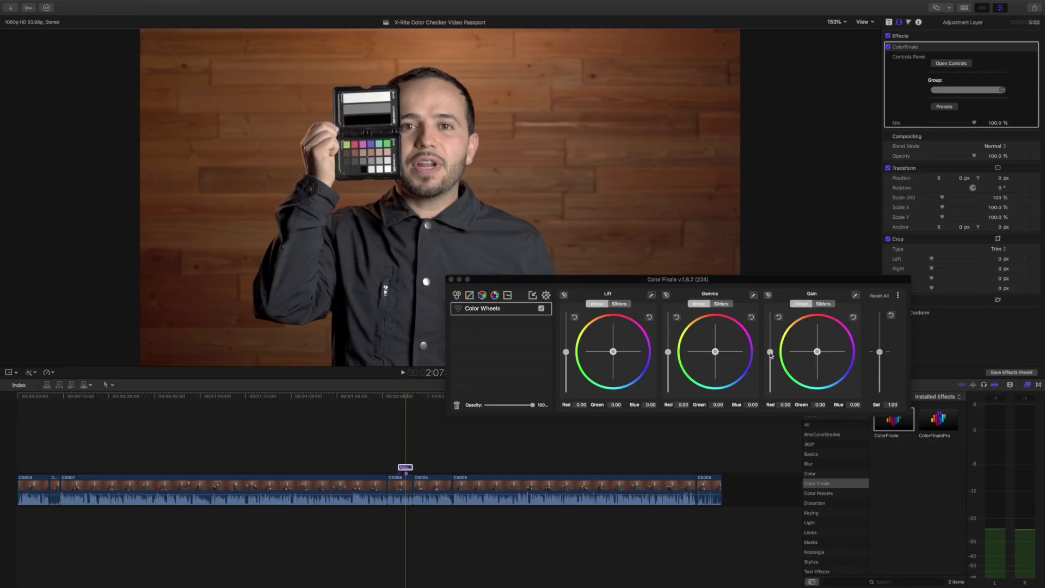
drag(771, 352, 770, 356)
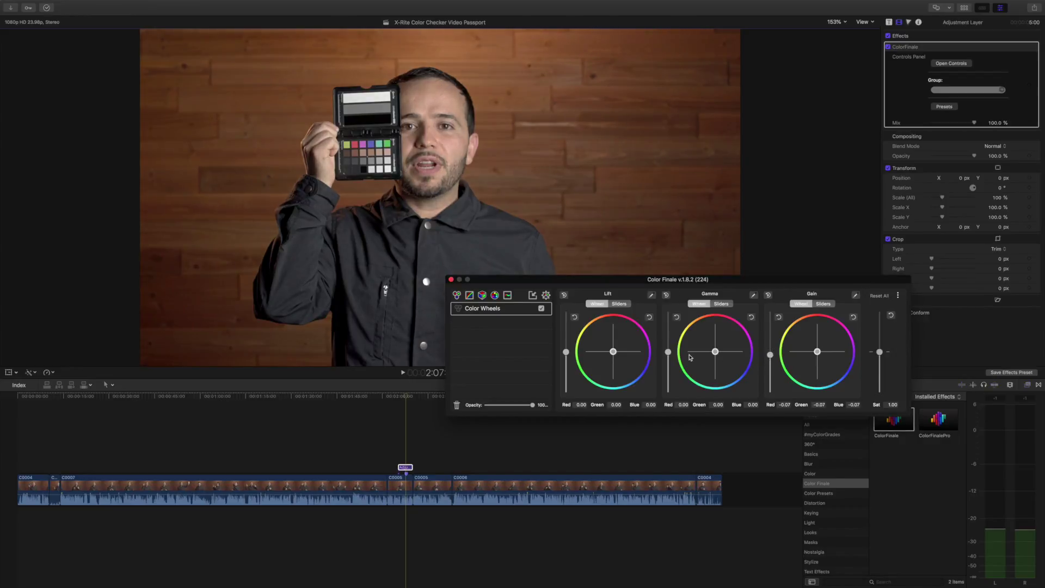
drag(668, 352, 668, 355)
key(super+7)
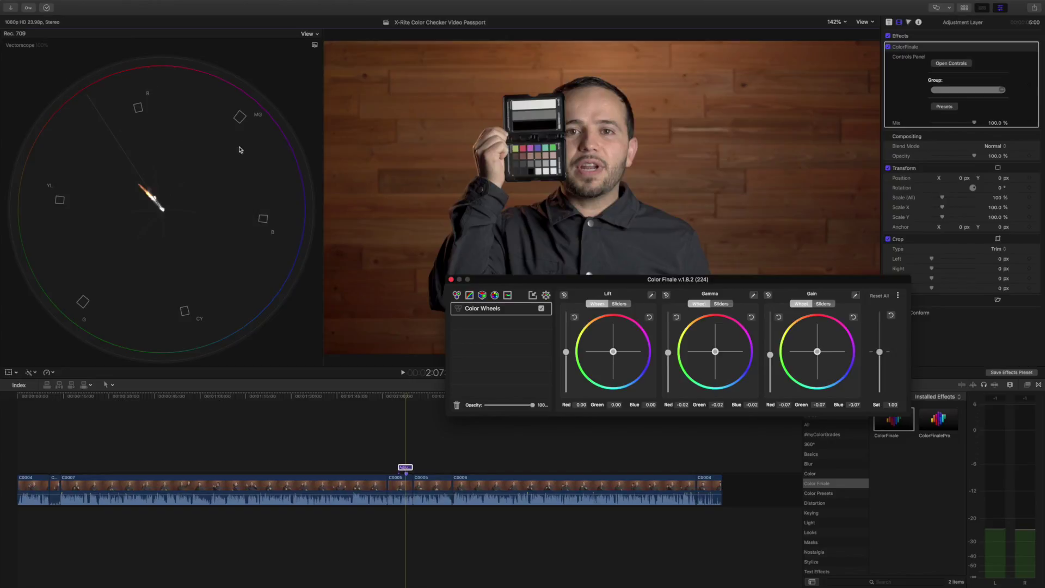
click(315, 46)
Switch to a luma waveform and refine the wheels to lift 0.02, gamma -0.03, gain -0.10.
click(325, 71)
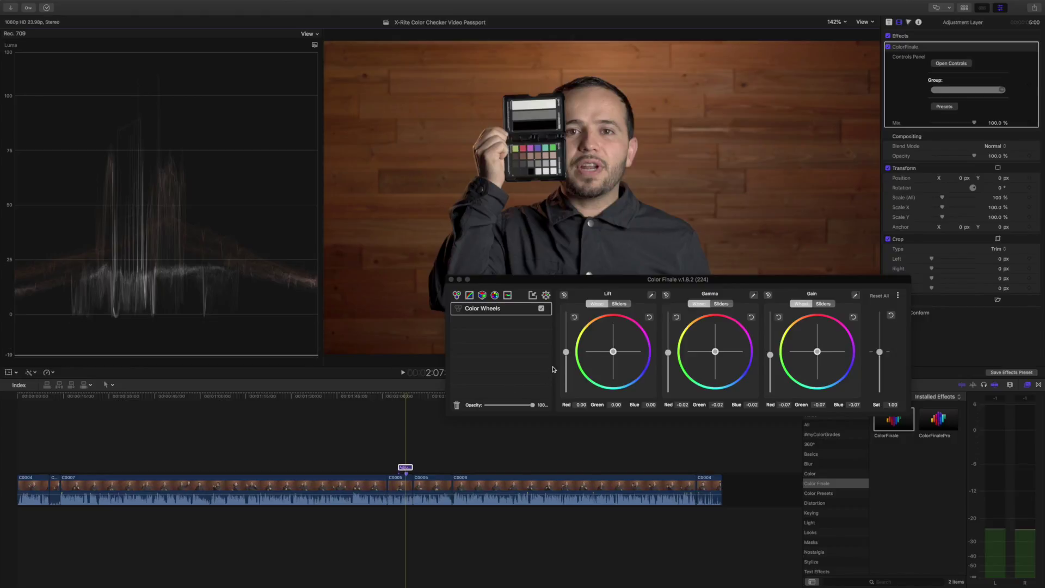
drag(668, 355, 669, 357)
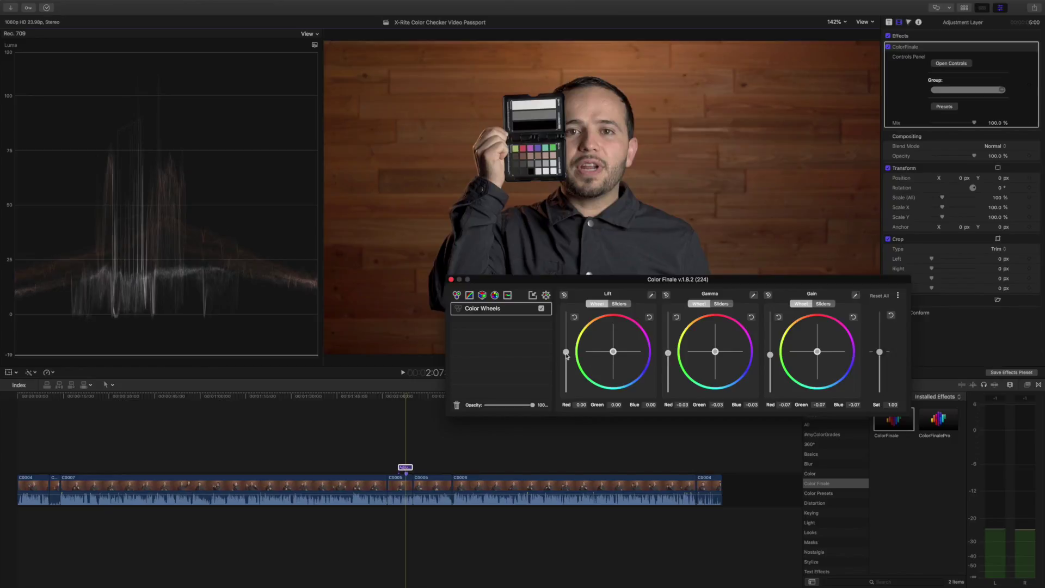
drag(567, 356, 567, 354)
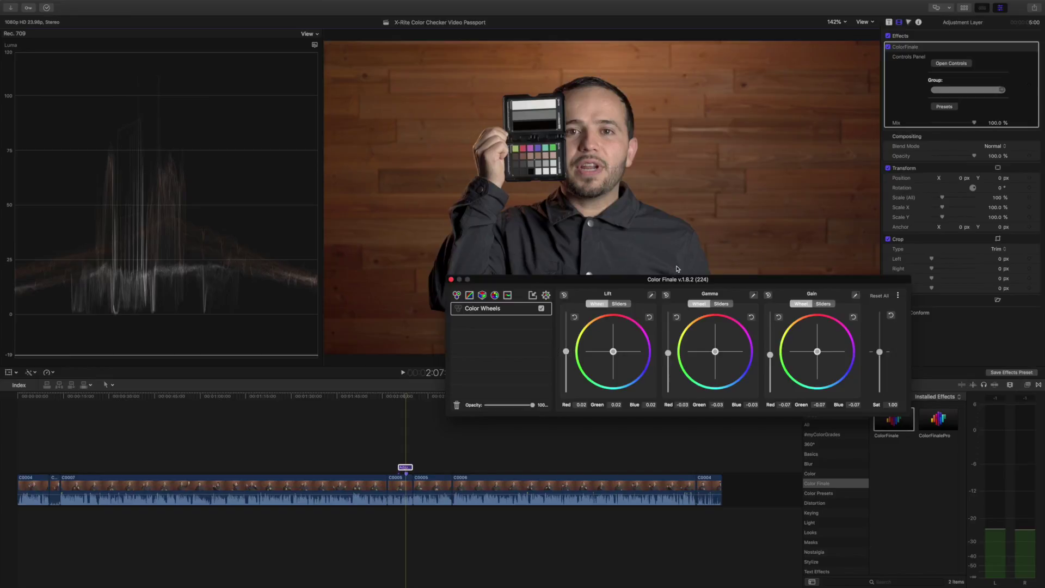
drag(770, 355, 771, 359)
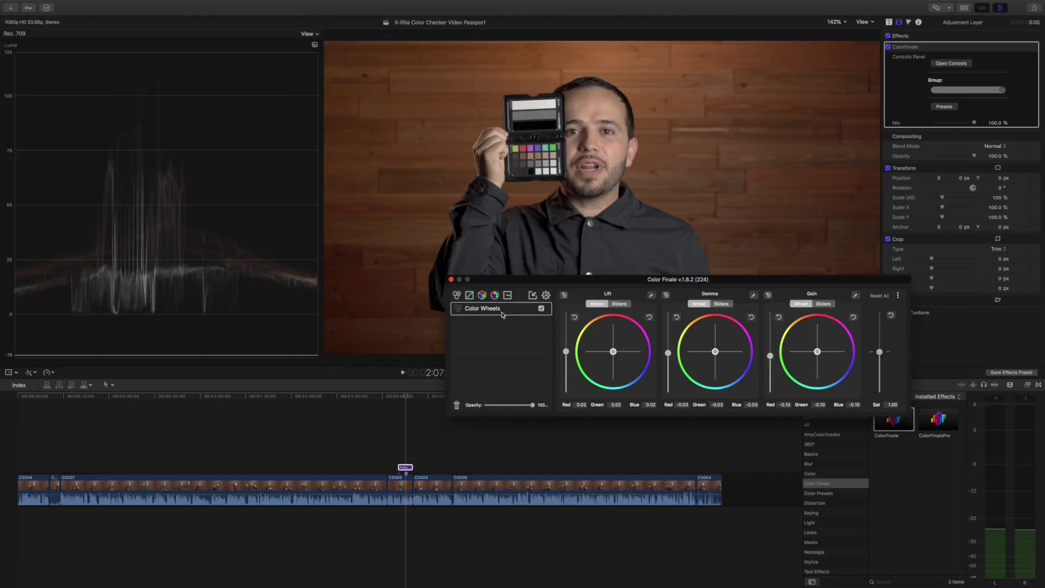
click(469, 296)
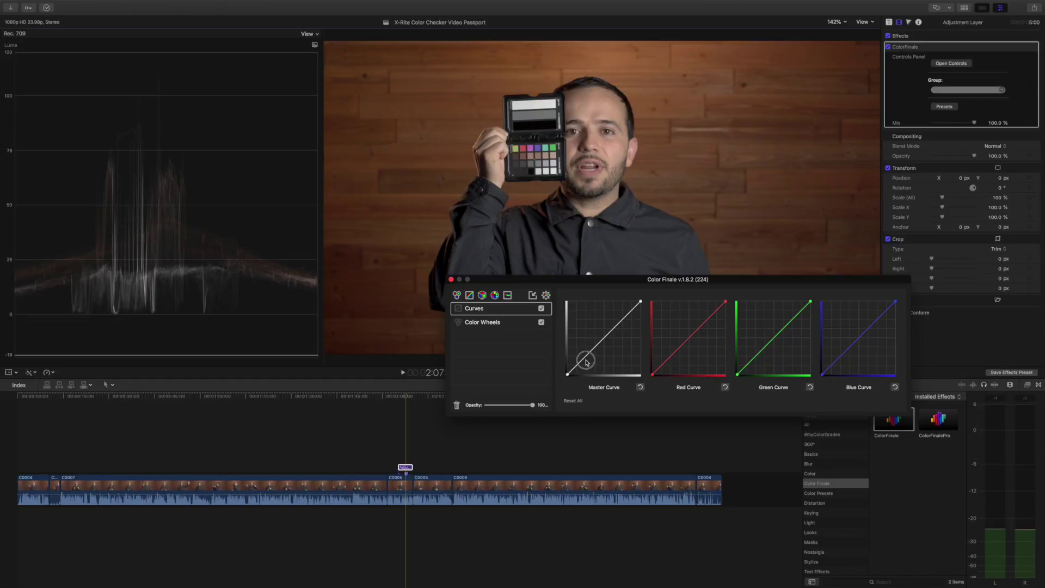
Build a contrast S-curve from two Master Curve points, compare it on and off, then close Color Finale.
drag(588, 357, 588, 358)
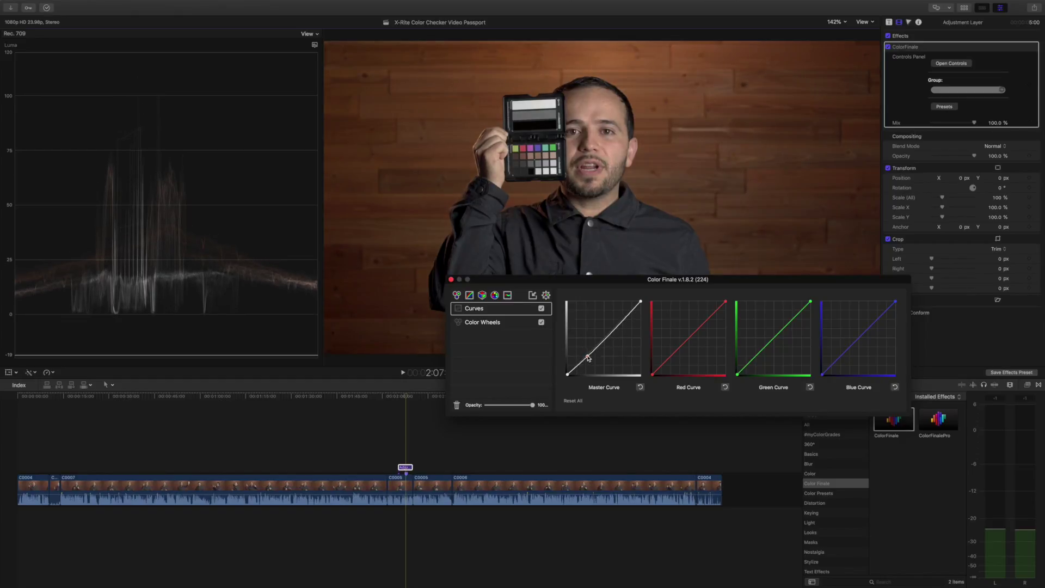
drag(624, 321, 622, 317)
click(541, 309)
click(542, 308)
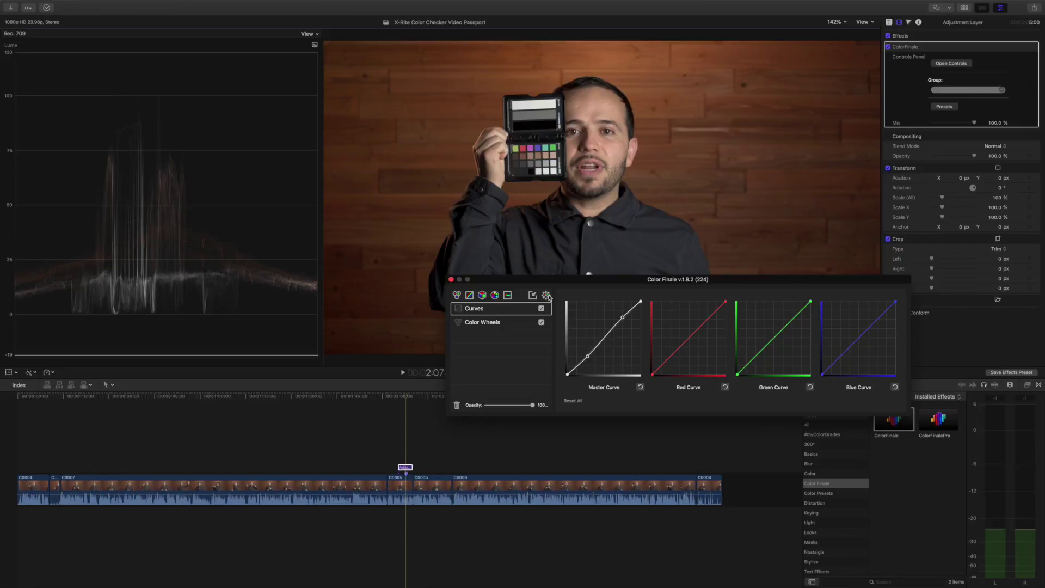
click(451, 280)
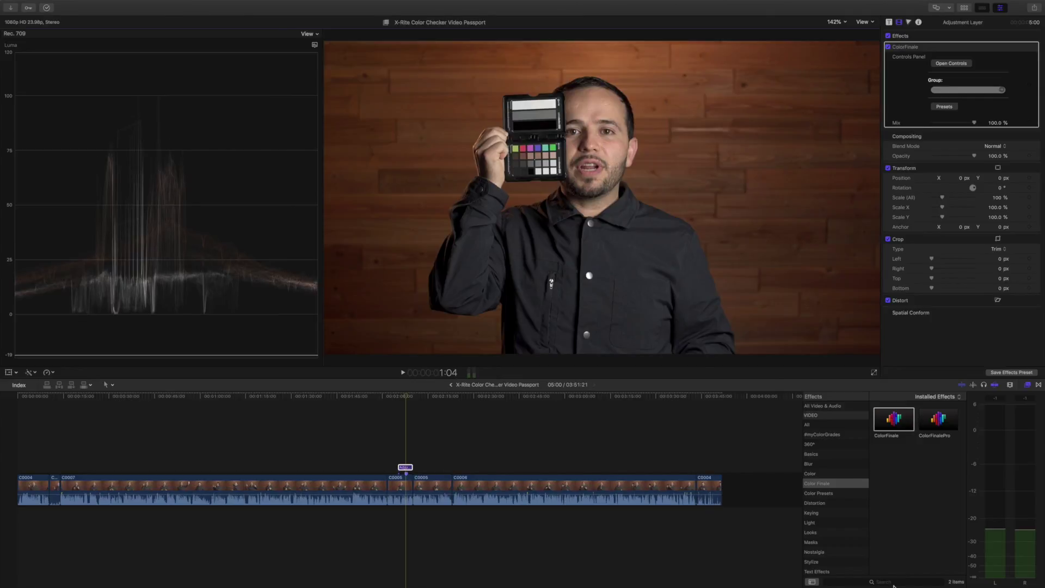
Find Draw Mask among all effects and apply it to the adjustment layer.
click(821, 425)
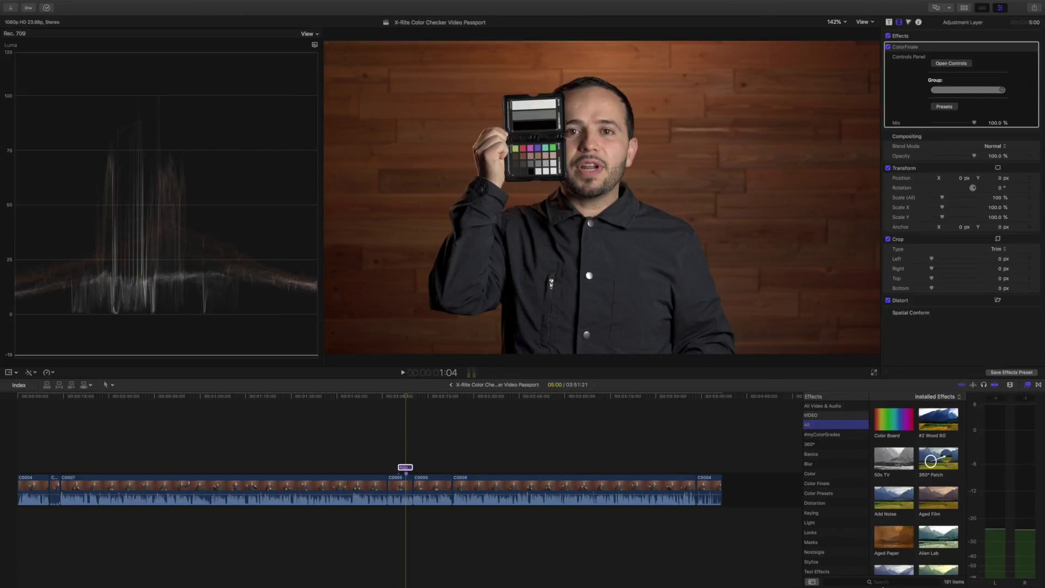
click(887, 581)
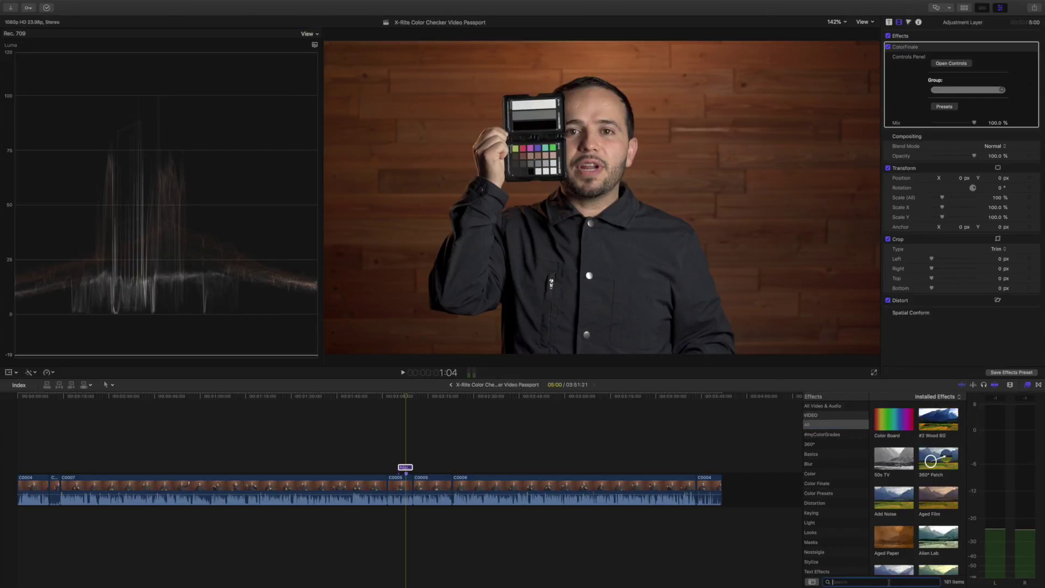
text(mask)
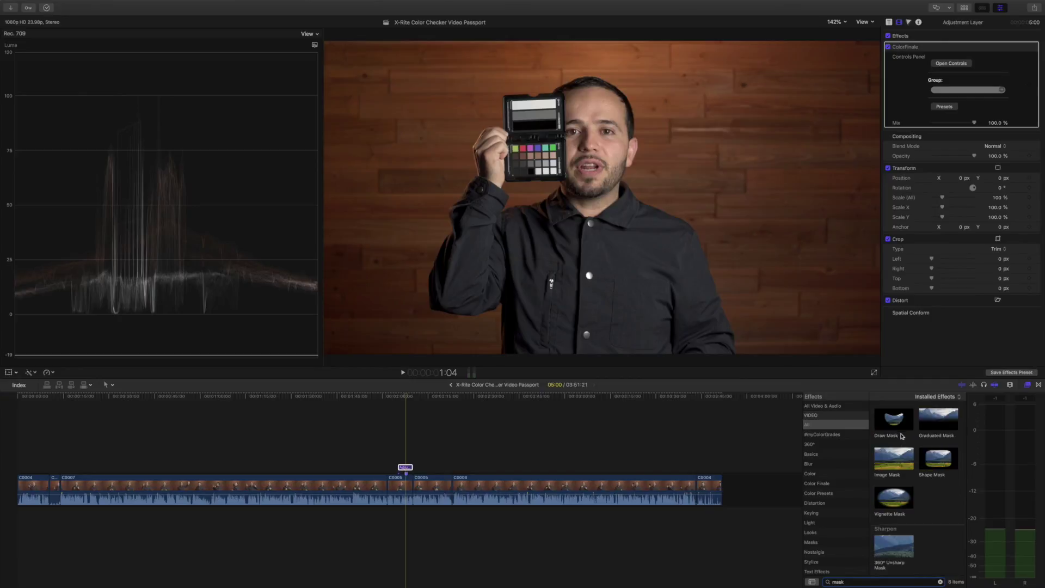
mouse_move(624, 451)
mouse_down()
mouse_move(408, 457)
mouse_move(405, 467)
mouse_up()
Draw a closed five-point mask around a small patch of forehead skin.
click(586, 91)
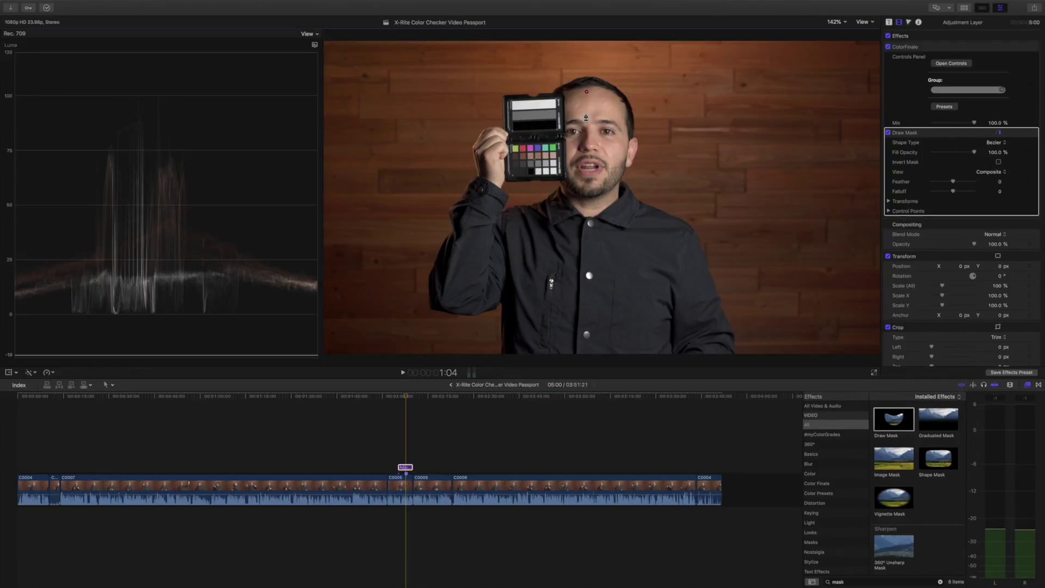
click(586, 117)
click(618, 116)
click(613, 94)
click(586, 93)
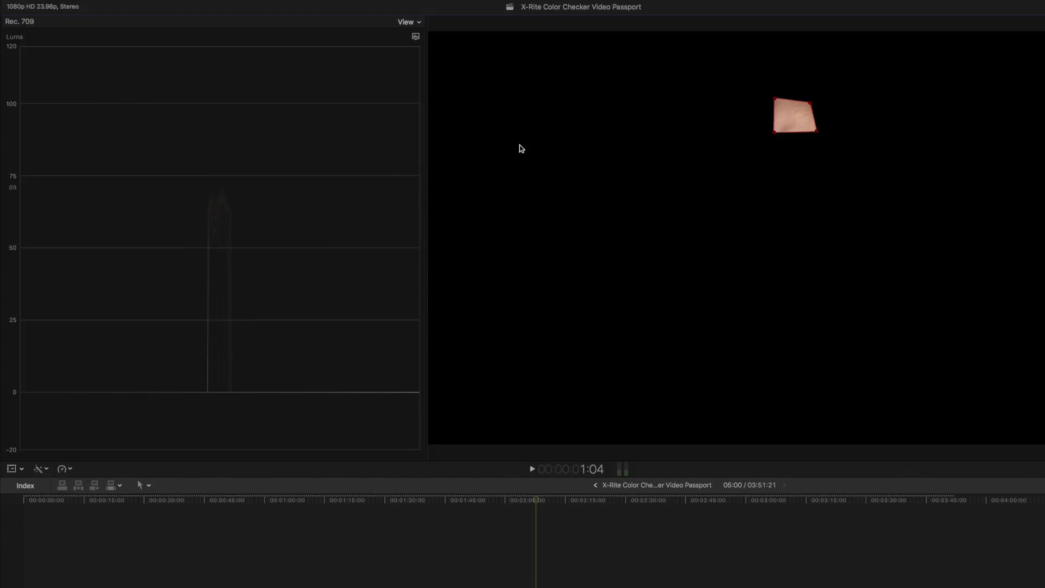
Change the scope from luma waveform to vectorscope to read the masked forehead skin.
click(415, 37)
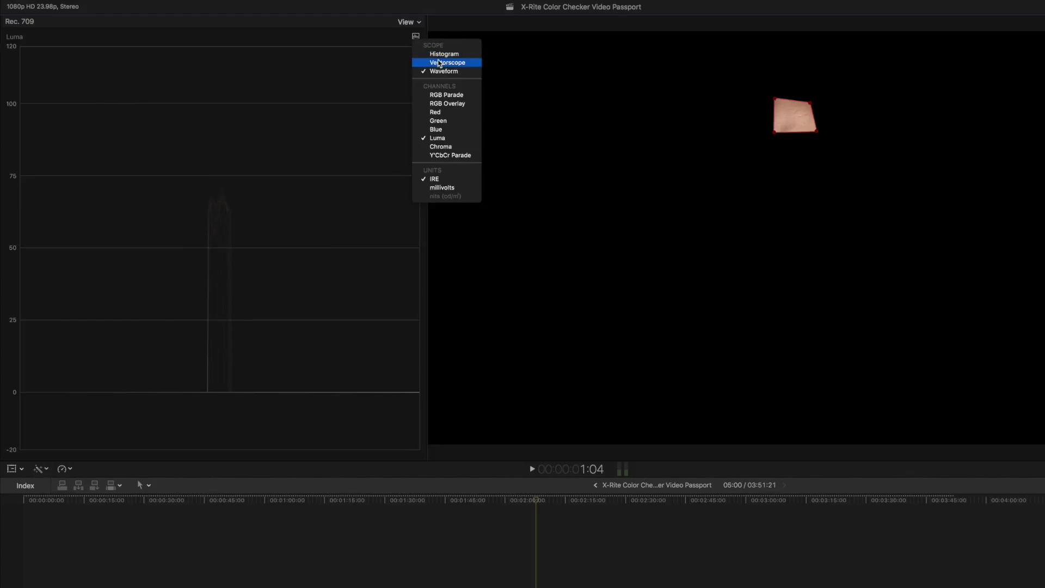
click(440, 63)
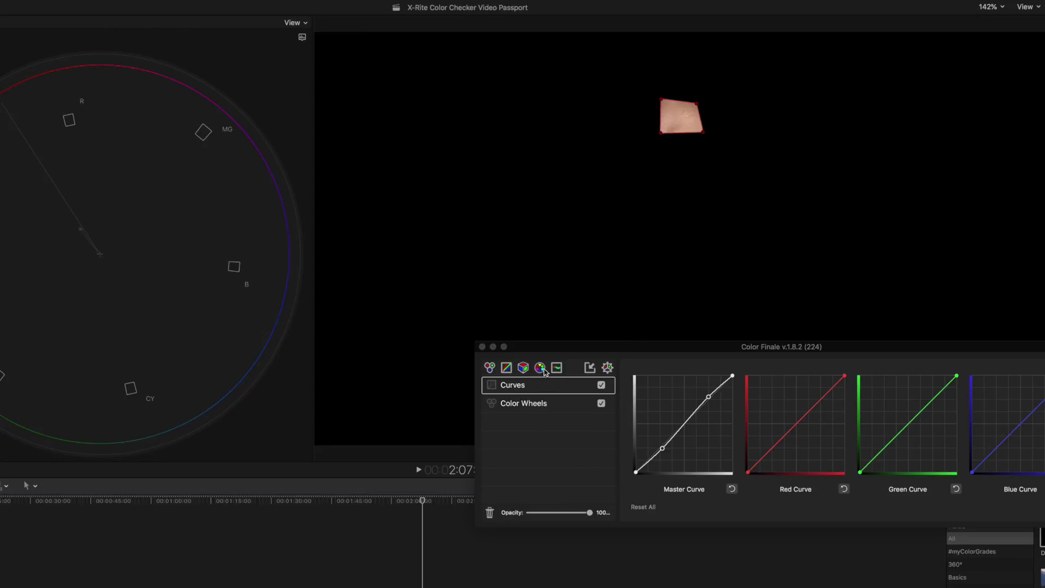
Add a 6 Vectors layer in Color Finale and shift the red hue to 0.045.
click(540, 367)
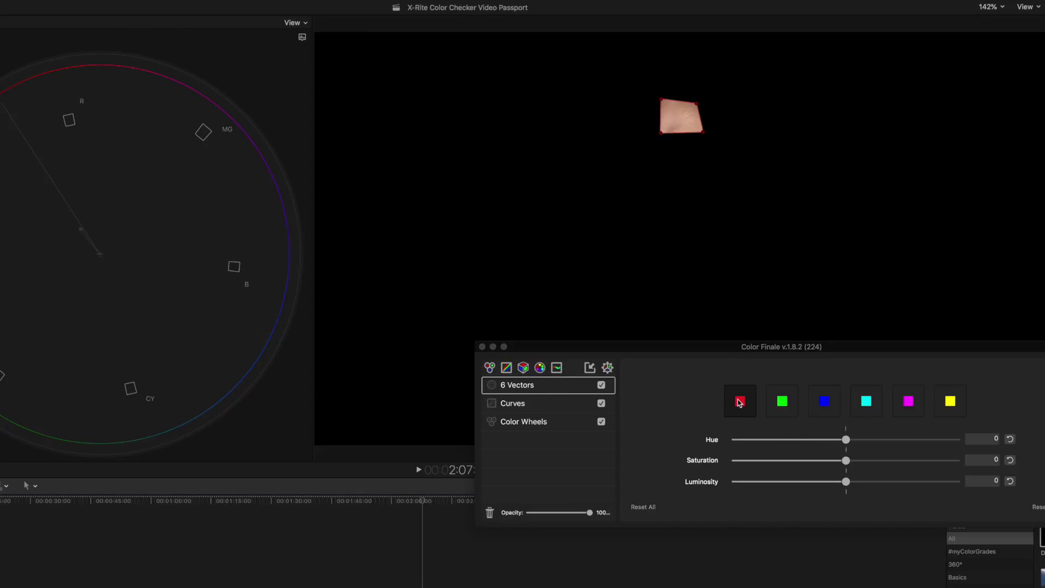
drag(846, 442, 851, 444)
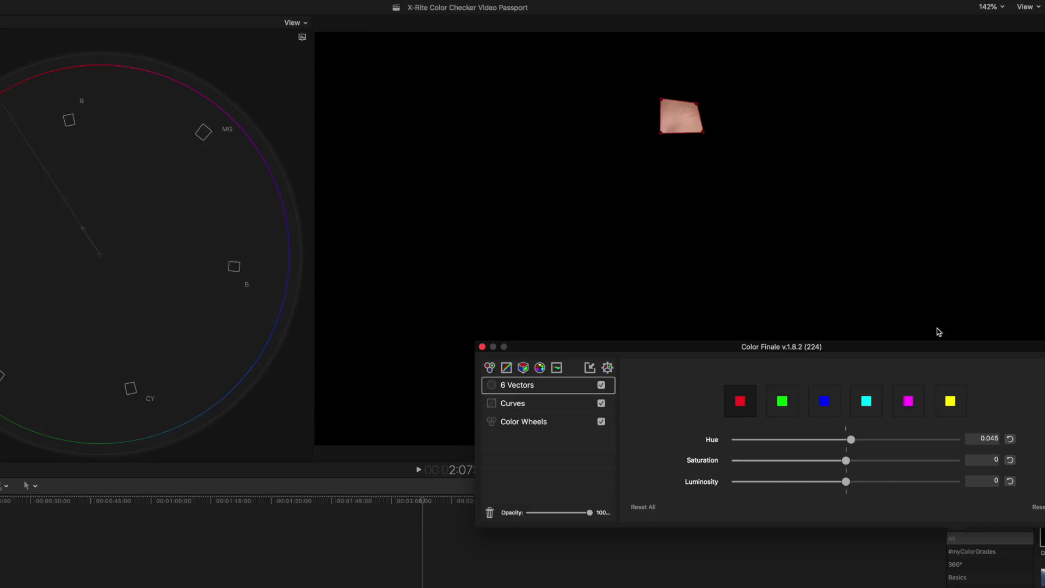
drag(851, 442, 851, 442)
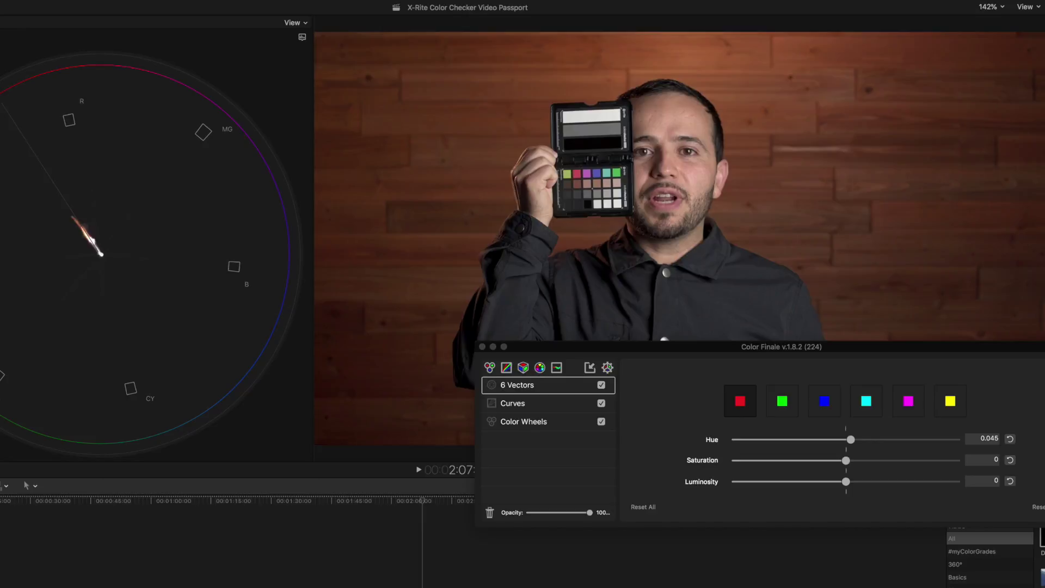
Compare the 6 Vectors fix on and off, close Color Finale, and extend the adjustment layer to the last clip.
click(601, 385)
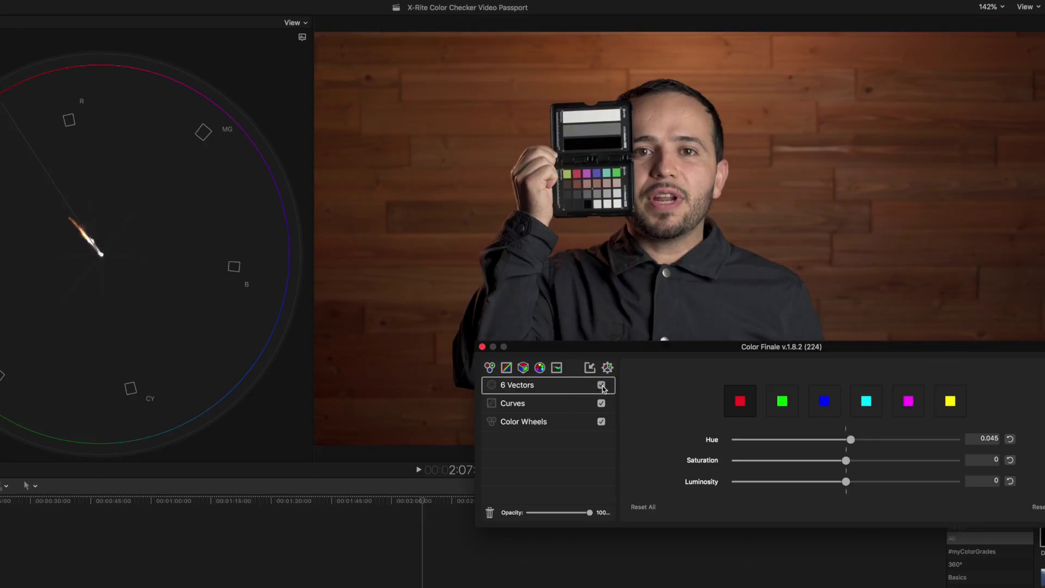
click(602, 385)
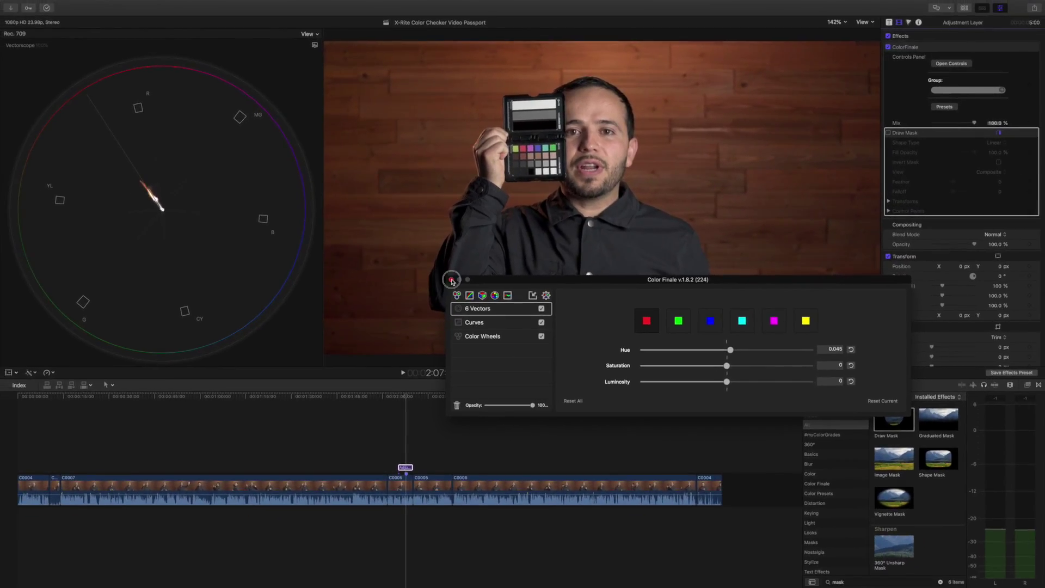
click(451, 280)
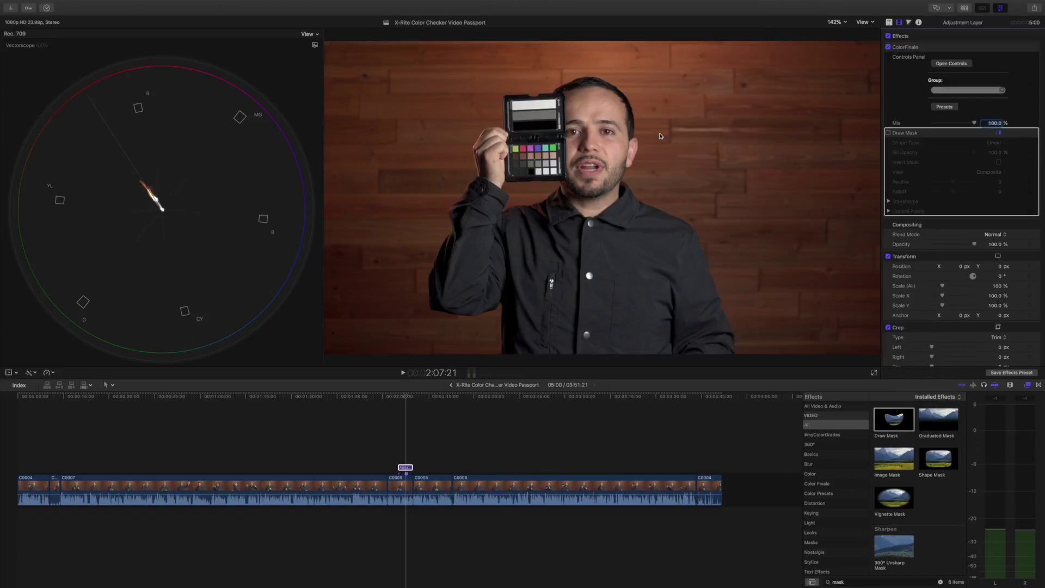
click(408, 468)
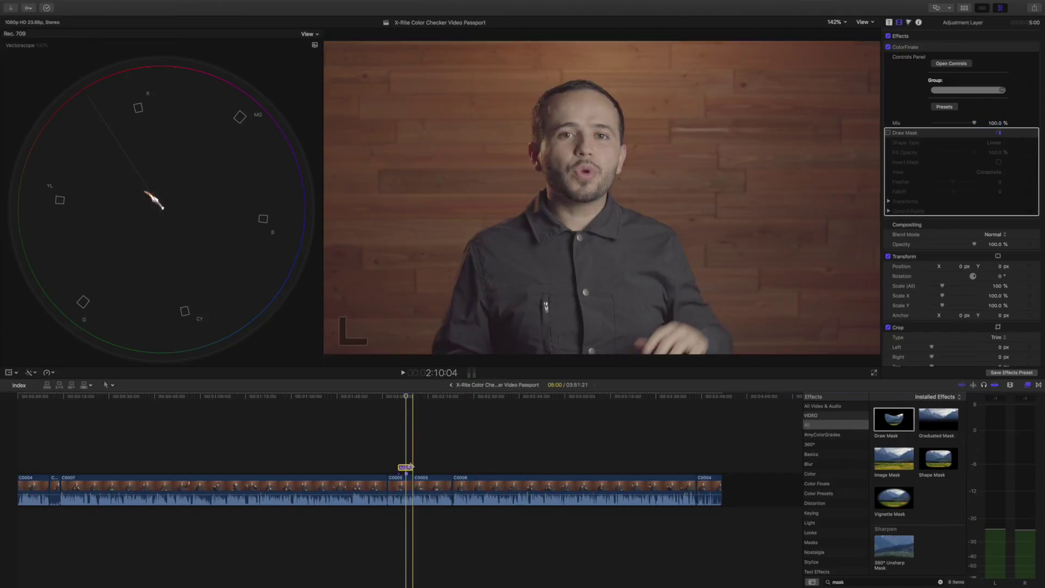
drag(409, 469, 721, 454)
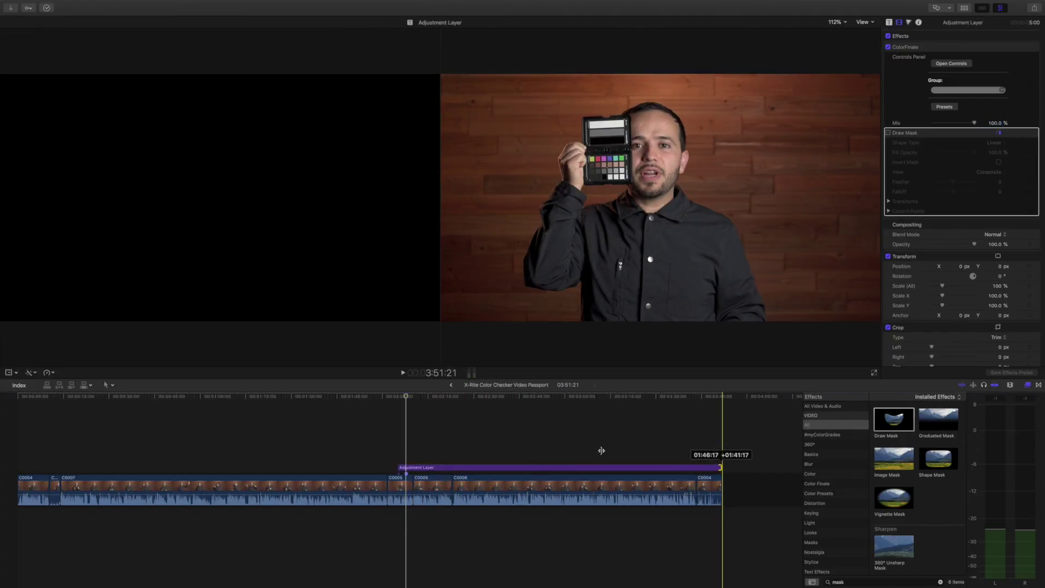
Extend the adjustment layer back over the earlier clips, then select clip C0008 at the playhead.
drag(399, 467, 0, 457)
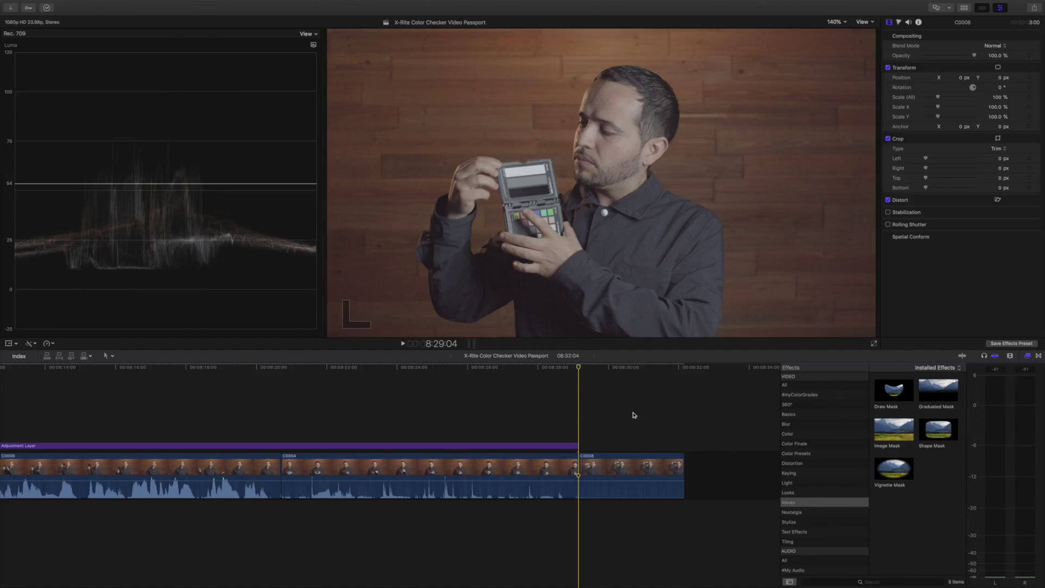
drag(577, 365, 621, 372)
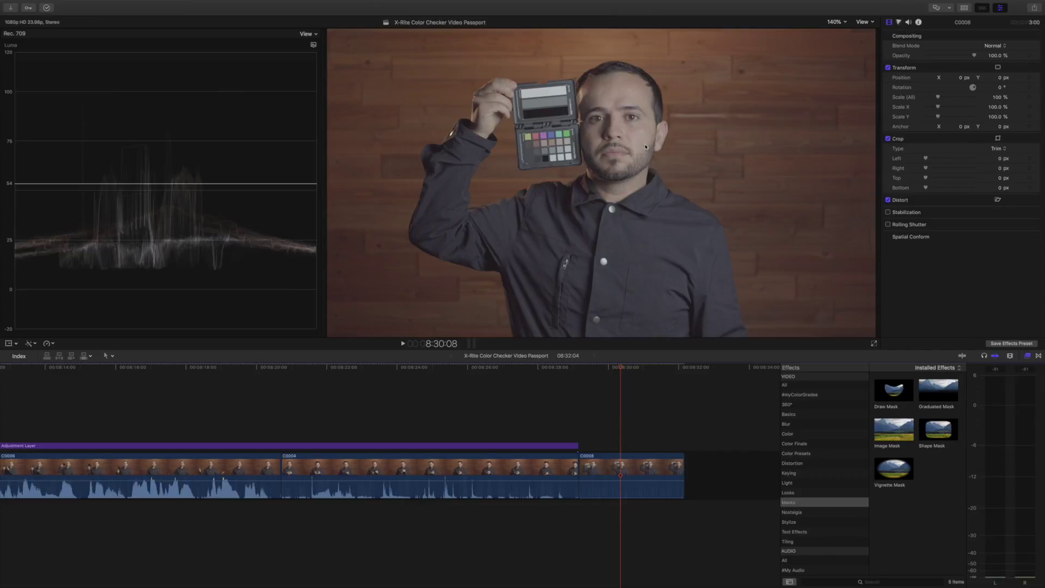
key(c)
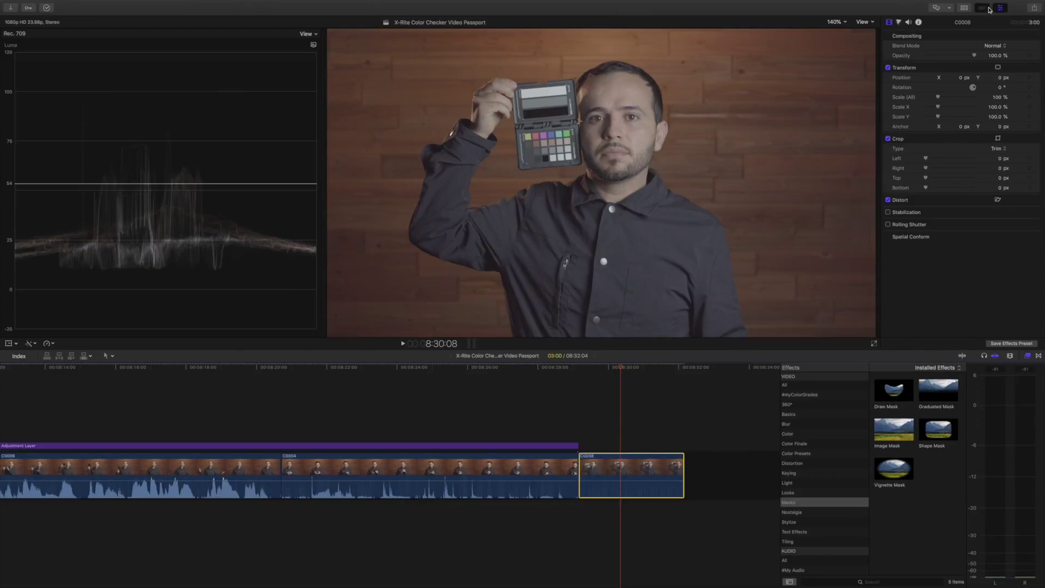
Apply the ColorFinale effect to clip C0008 and bring up its controls.
click(811, 444)
drag(904, 395, 628, 490)
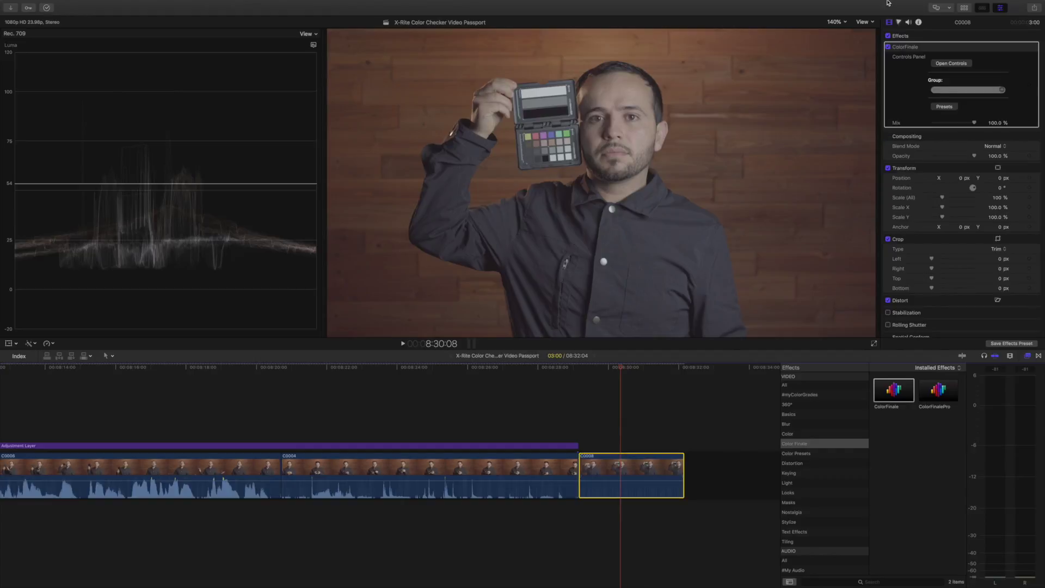
click(956, 64)
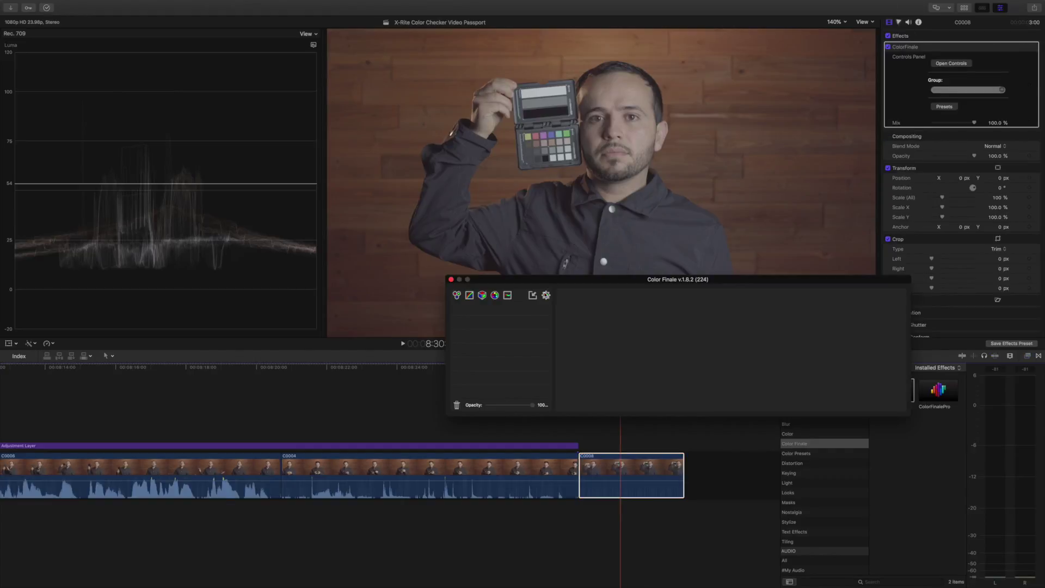
Overlay the ColorChecker Passport Video chart grid and pin its top-left corner to the checker.
click(546, 295)
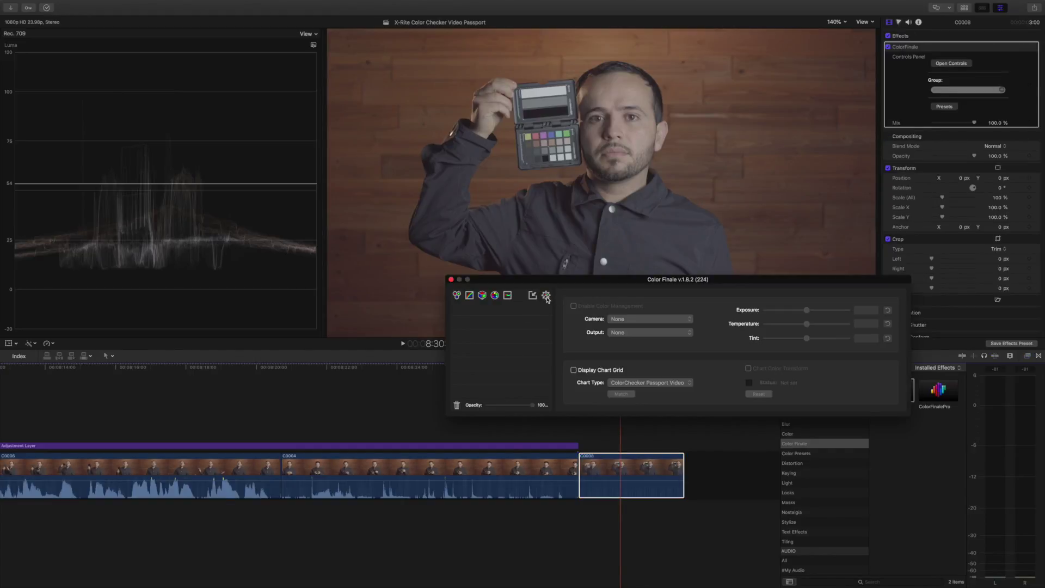
click(574, 370)
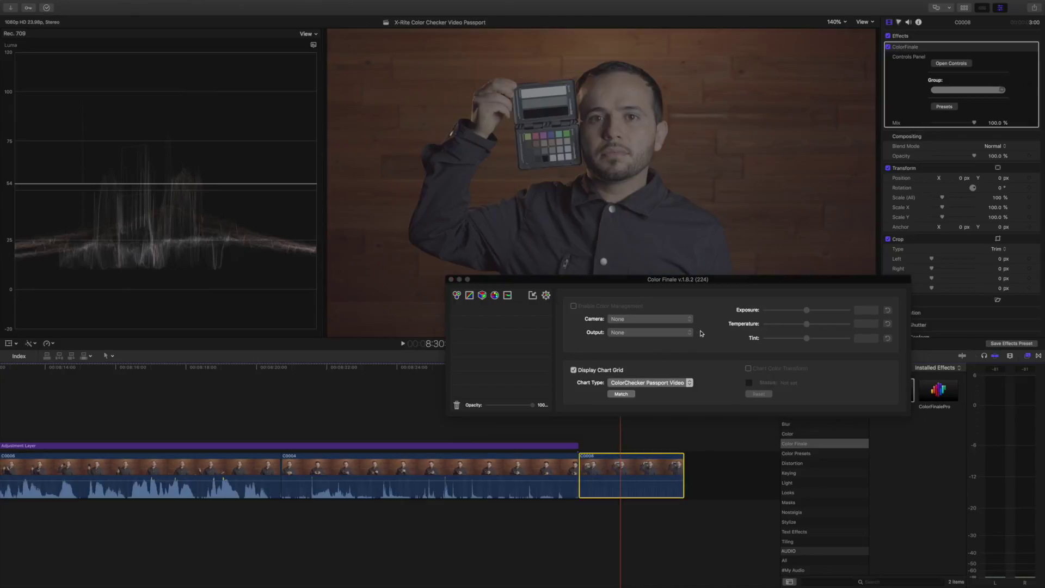
click(627, 383)
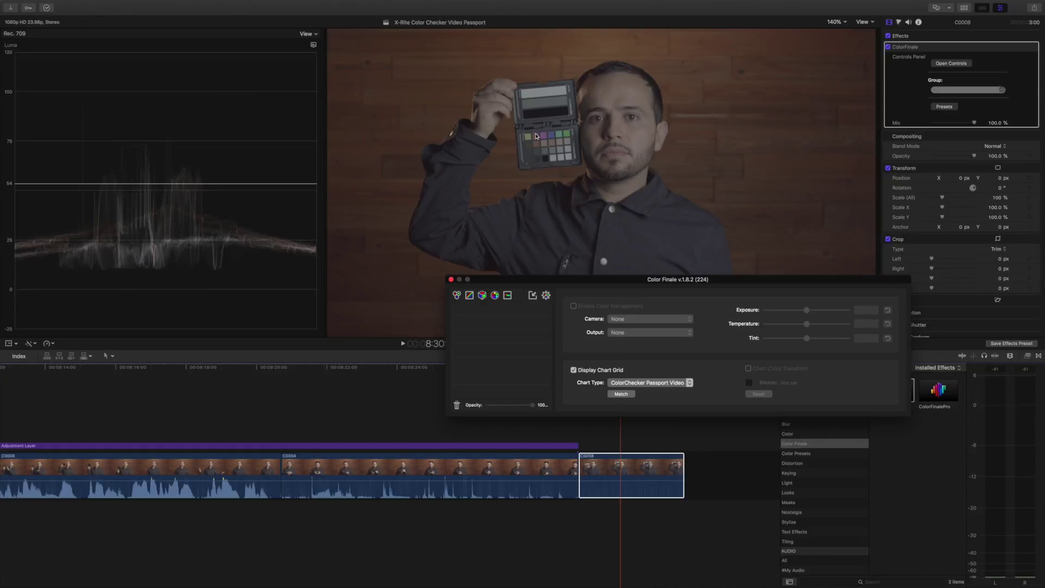
drag(536, 136, 566, 135)
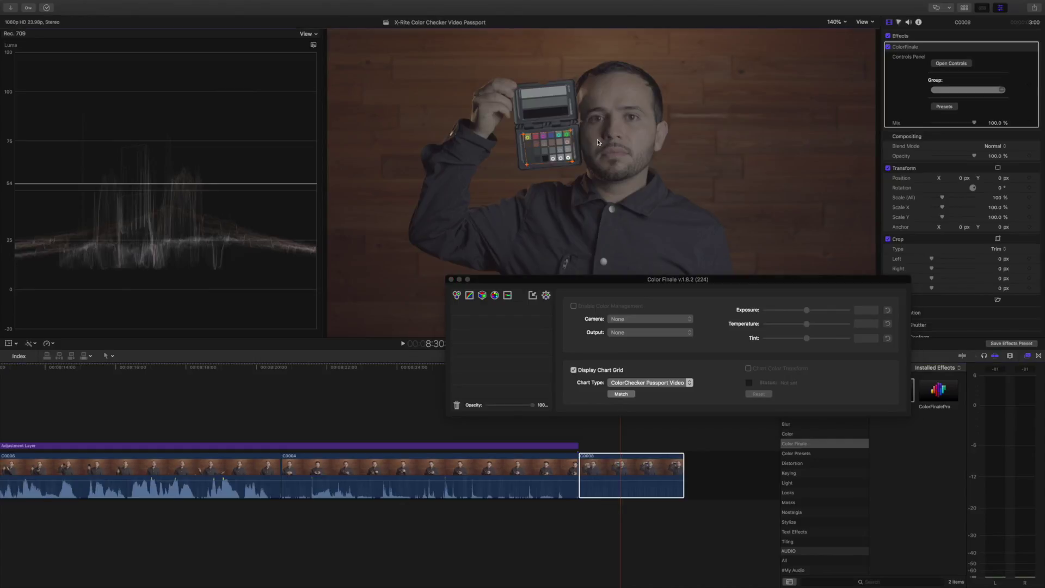
click(835, 23)
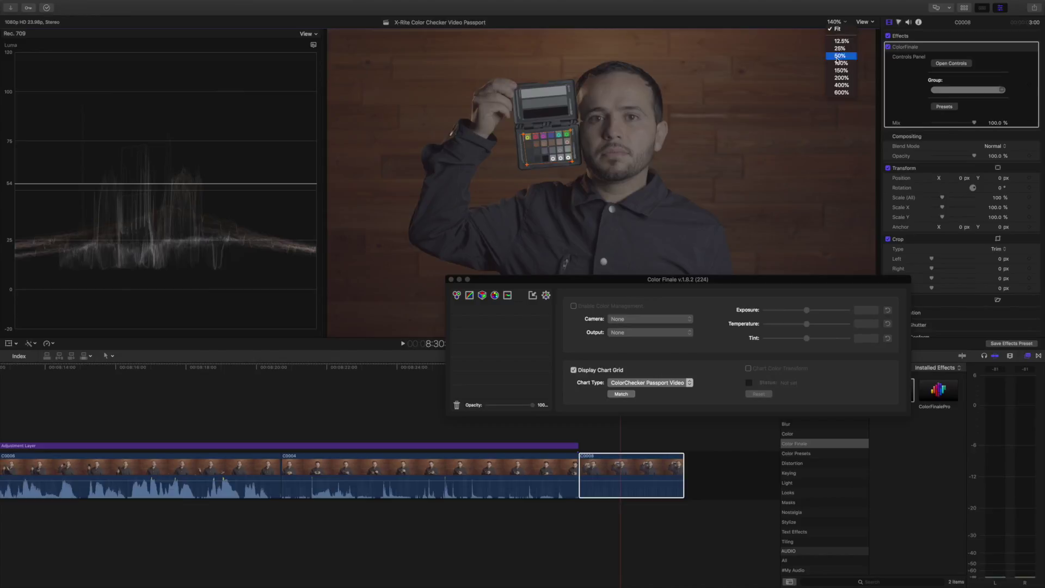
At 400% viewer zoom, align the grid's bottom-right corner with the colour checker.
click(841, 85)
drag(857, 181, 858, 185)
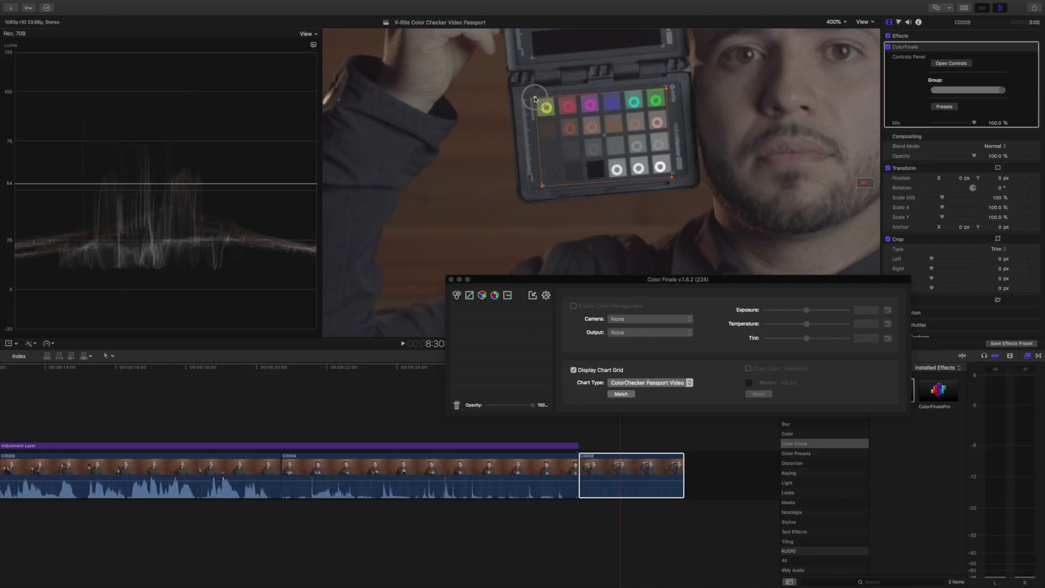
drag(672, 177, 674, 172)
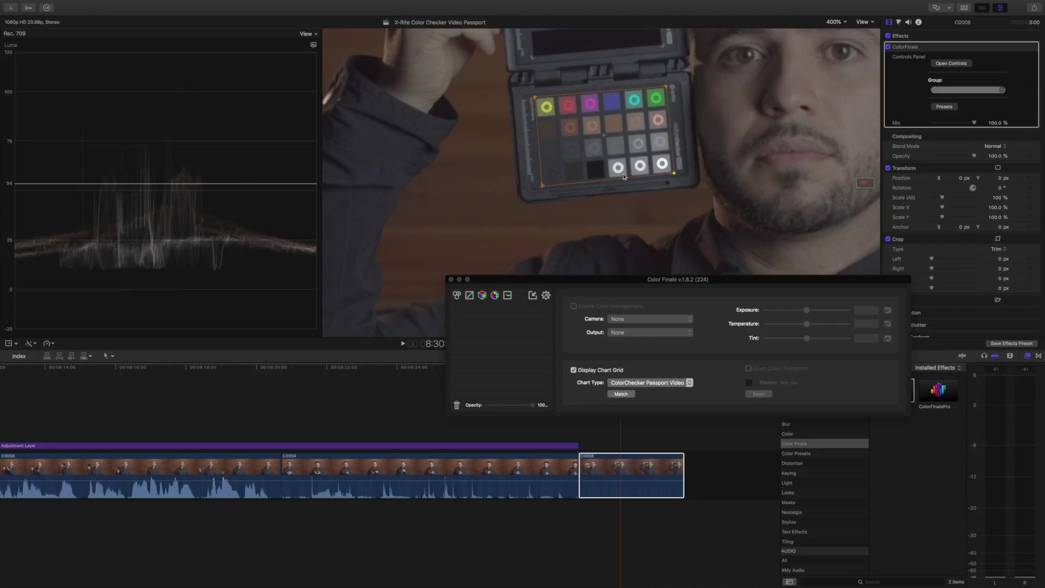
Match C0008's colours to the chart, close Color Finale and fit the viewer.
click(624, 397)
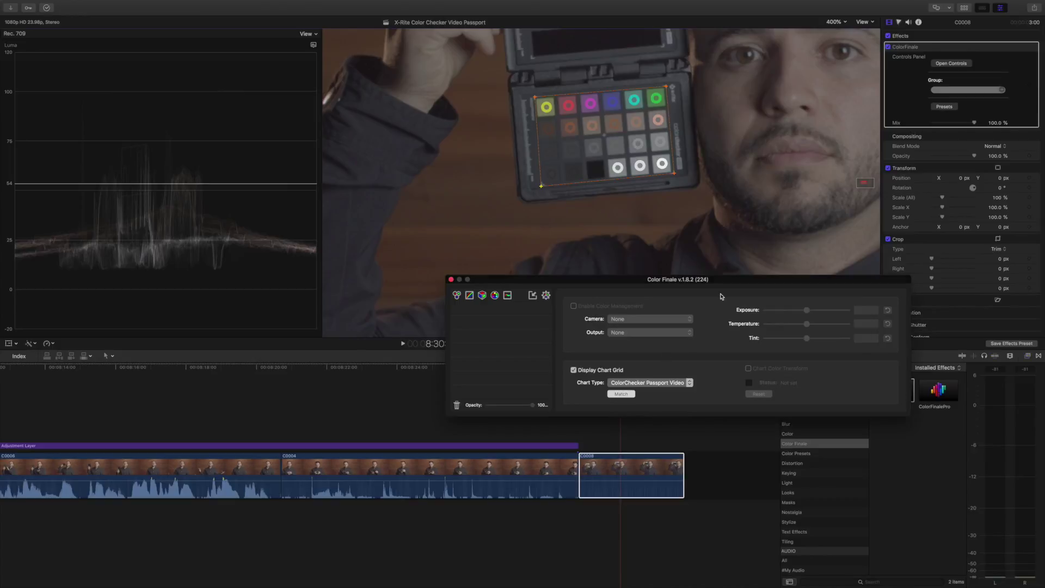
key(super+w)
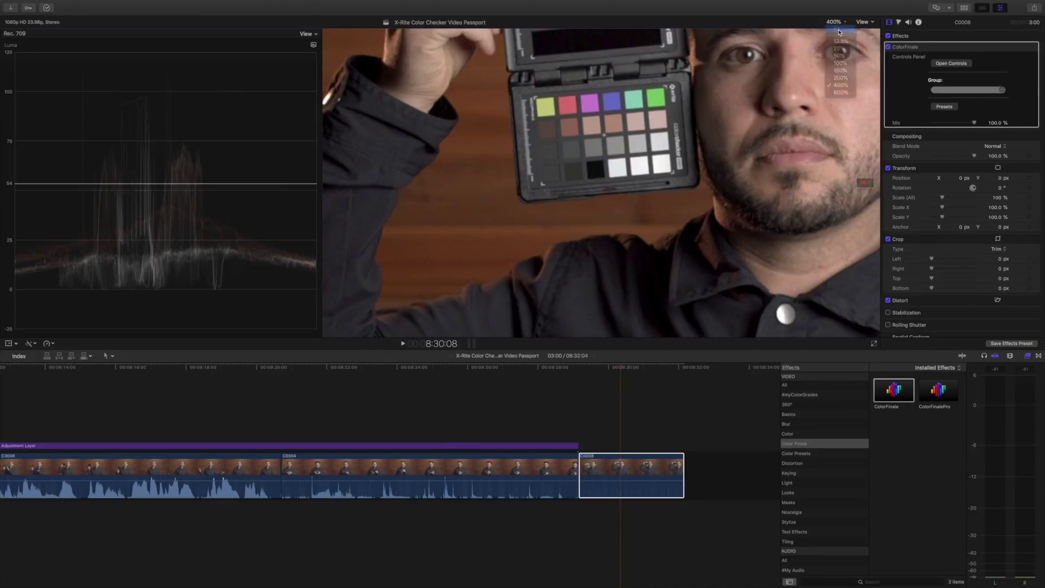
key(shift+z)
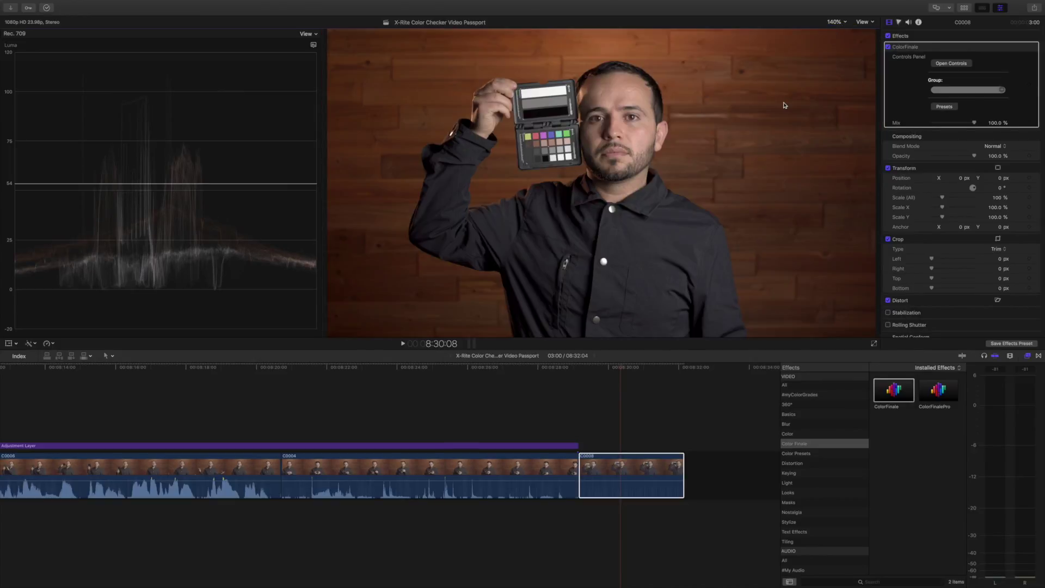